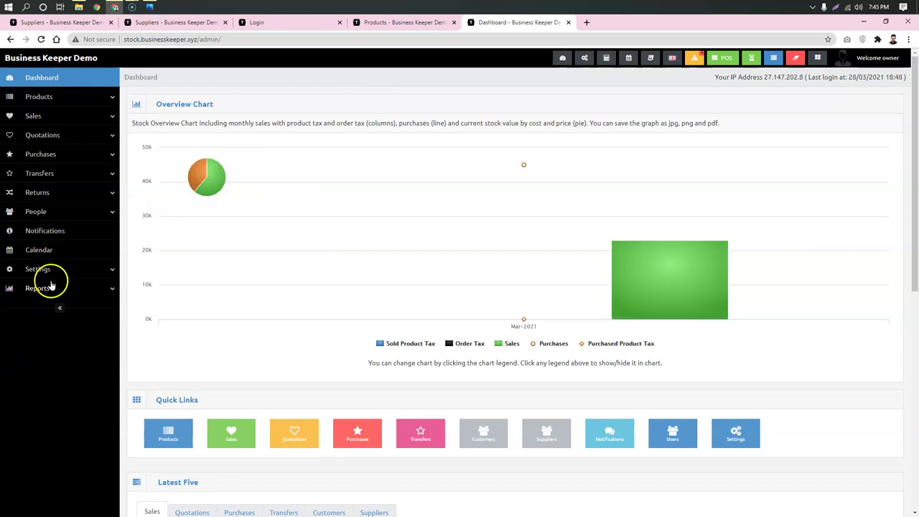
Open the Price Groups list in the system settings
{"action": "left_click", "coordinate": [106, 271]}
{"action": "scroll", "coordinate": [61, 277], "scroll_direction": "down", "scroll_amount": 2}
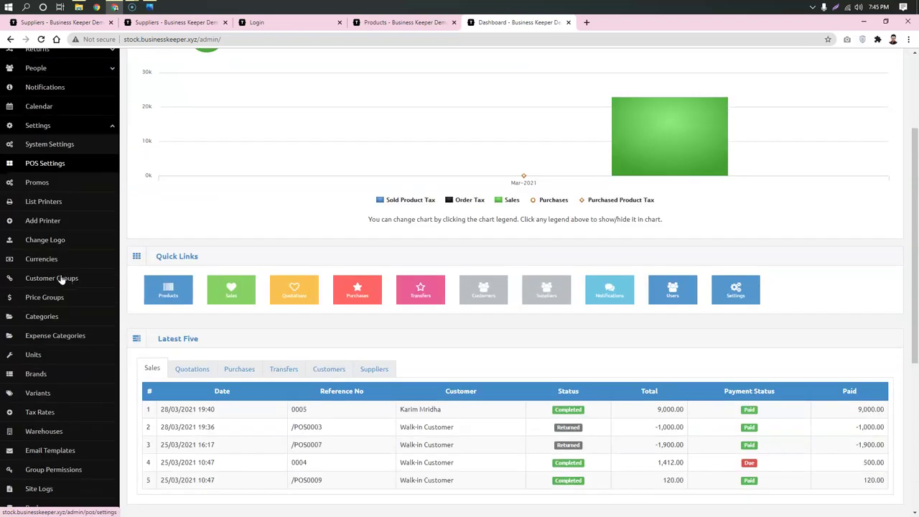
{"action": "left_click", "coordinate": [43, 297]}
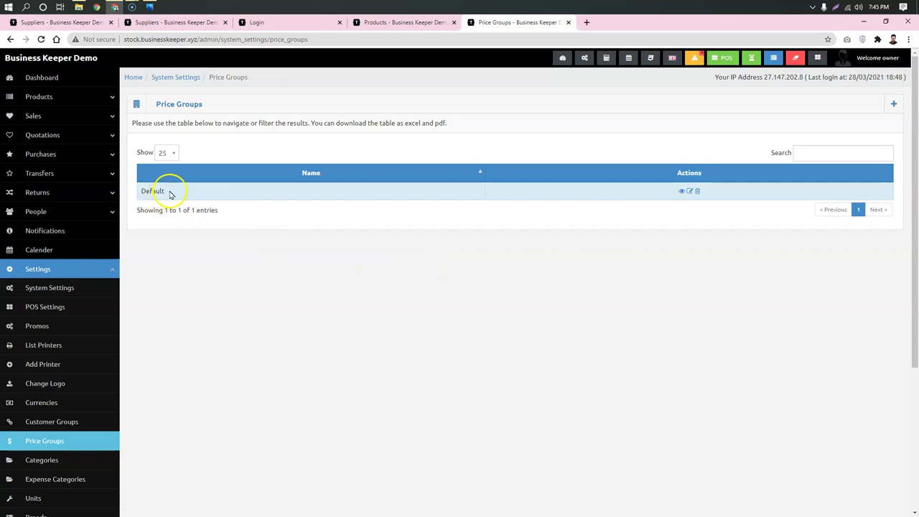
Add a new price group named Retailer
{"action": "left_click", "coordinate": [895, 103]}
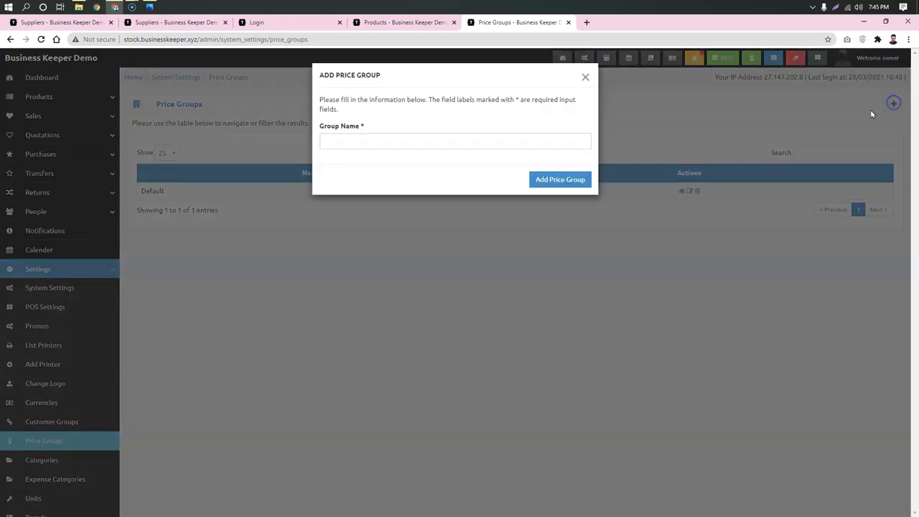
{"action": "left_click", "coordinate": [414, 144]}
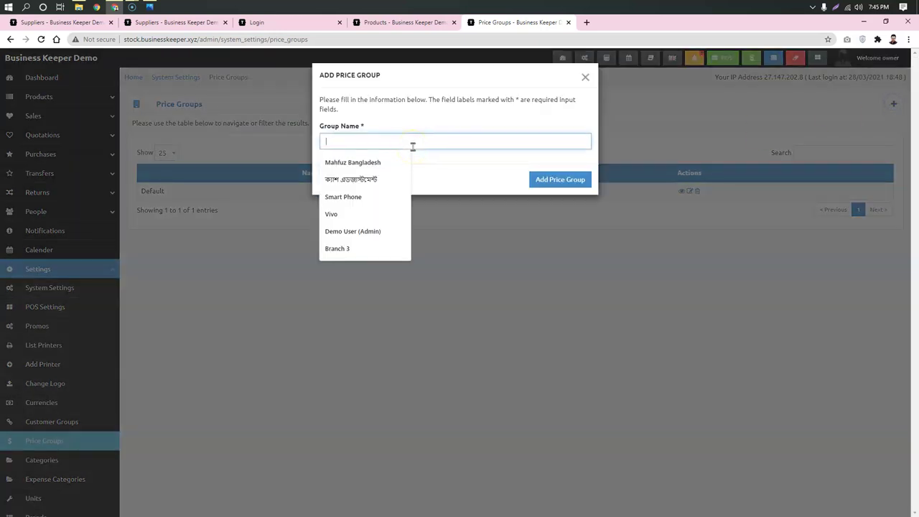
{"action": "type", "text": "R"}
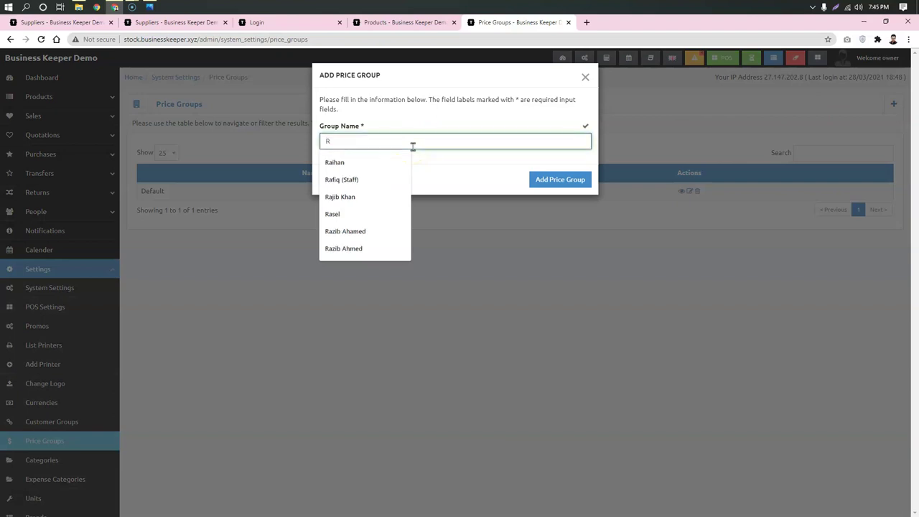
{"action": "type", "text": "etaile"}
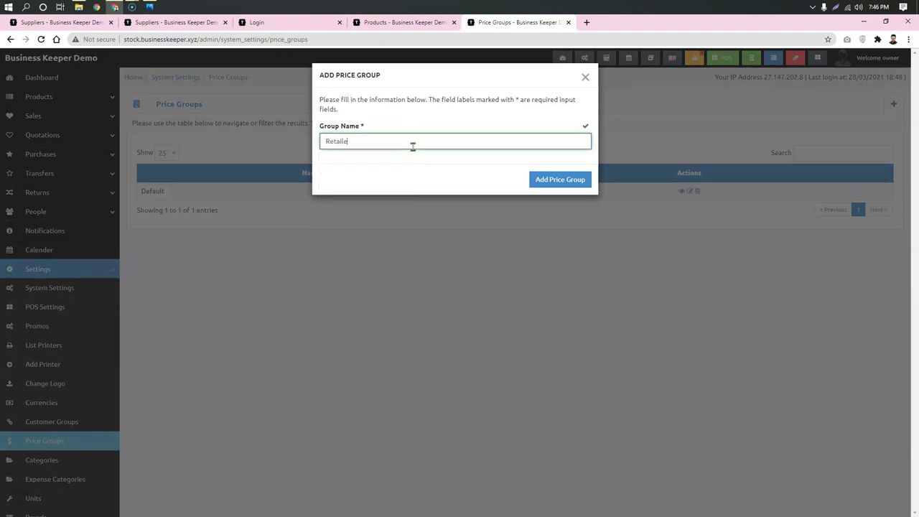
{"action": "type", "text": "r"}
{"action": "left_click", "coordinate": [472, 159]}
{"action": "left_click", "coordinate": [560, 179]}
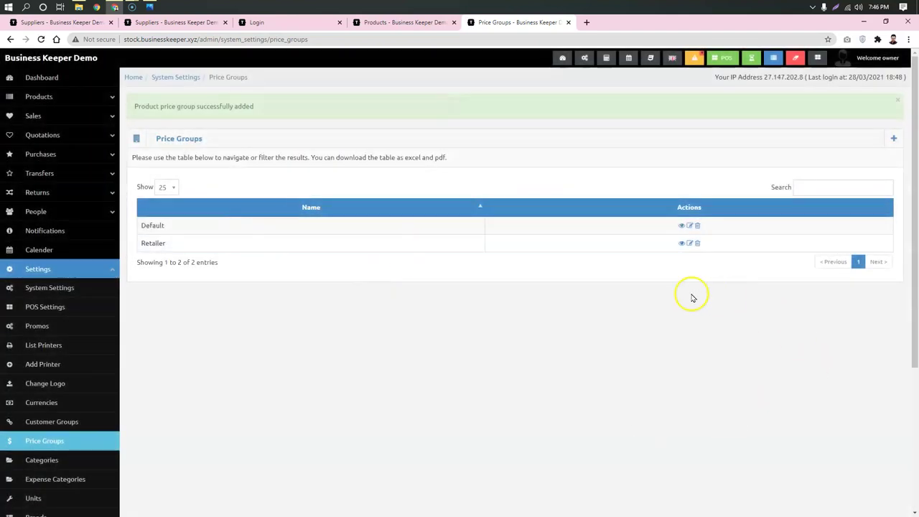
Open the group product prices of the Retailer price group
{"action": "scroll", "coordinate": [283, 304], "scroll_direction": "down", "scroll_amount": 2}
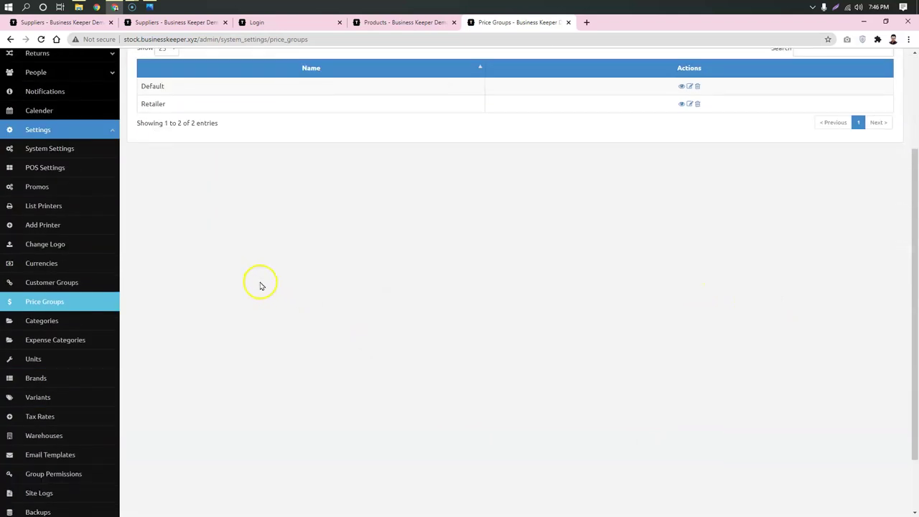
{"action": "scroll", "coordinate": [529, 249], "scroll_direction": "up", "scroll_amount": 2}
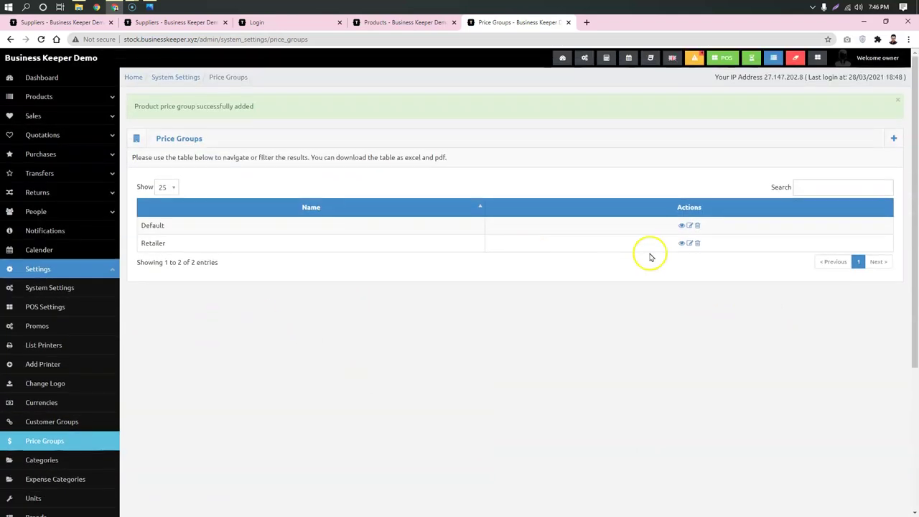
{"action": "left_click", "coordinate": [538, 322]}
{"action": "left_click", "coordinate": [681, 244]}
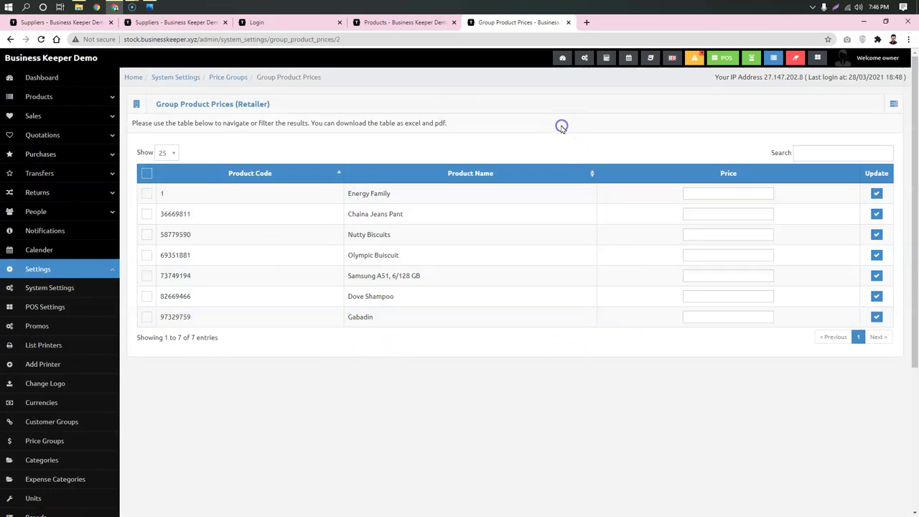
Check the regular prices in the product list and enter a Retailer price of 20000 for Samsung A51, 6/128 GB
{"action": "left_click", "coordinate": [379, 22]}
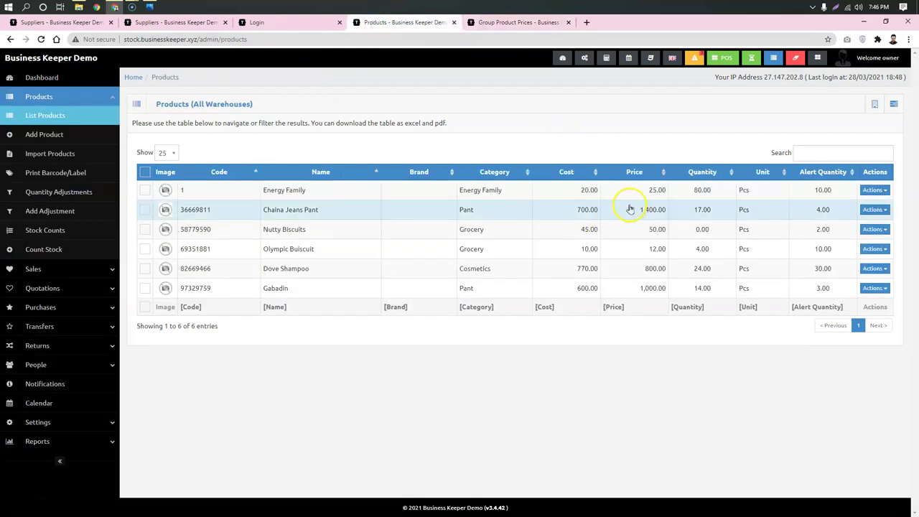
{"action": "left_click", "coordinate": [522, 22]}
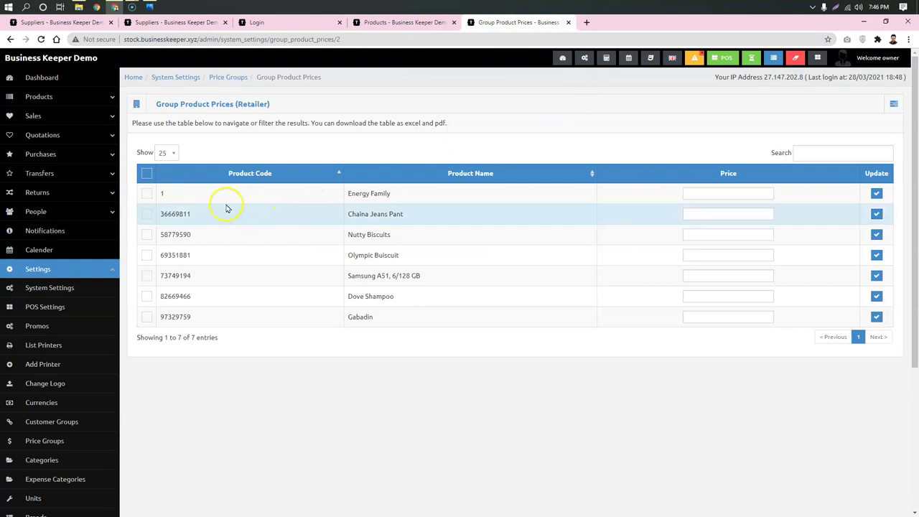
{"action": "left_click", "coordinate": [146, 175]}
{"action": "left_click", "coordinate": [146, 175]}
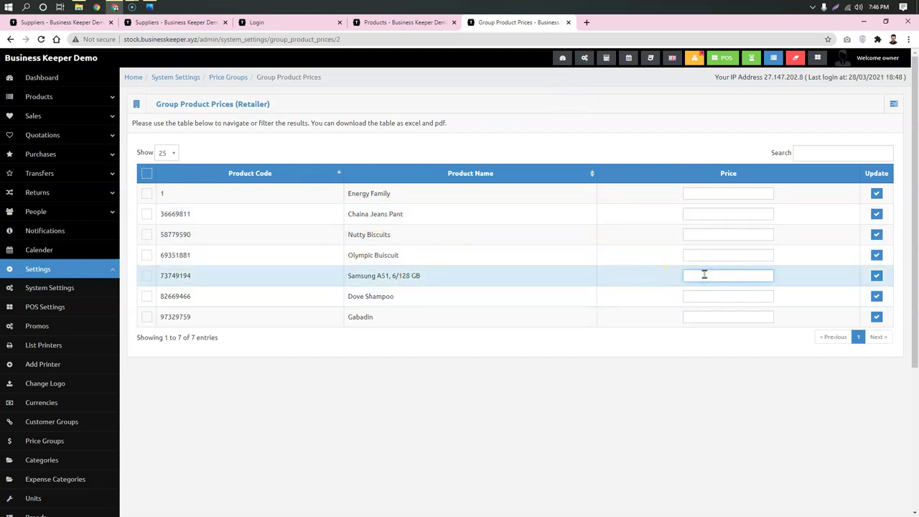
{"action": "type", "text": "20000"}
{"action": "left_click", "coordinate": [705, 378]}
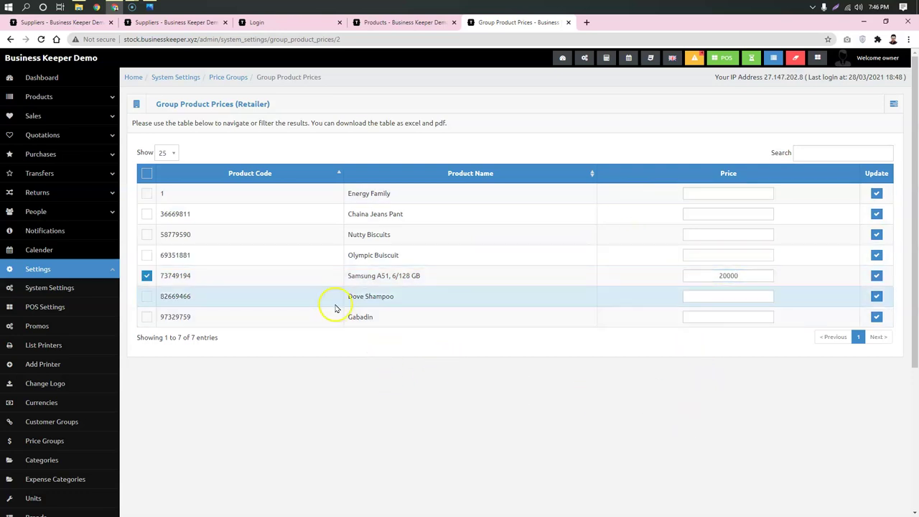
Enter a Retailer price of 700 for Dove Shampoo, comparing it with the regular price in the product list
{"action": "left_click", "coordinate": [713, 299]}
{"action": "left_click", "coordinate": [407, 22]}
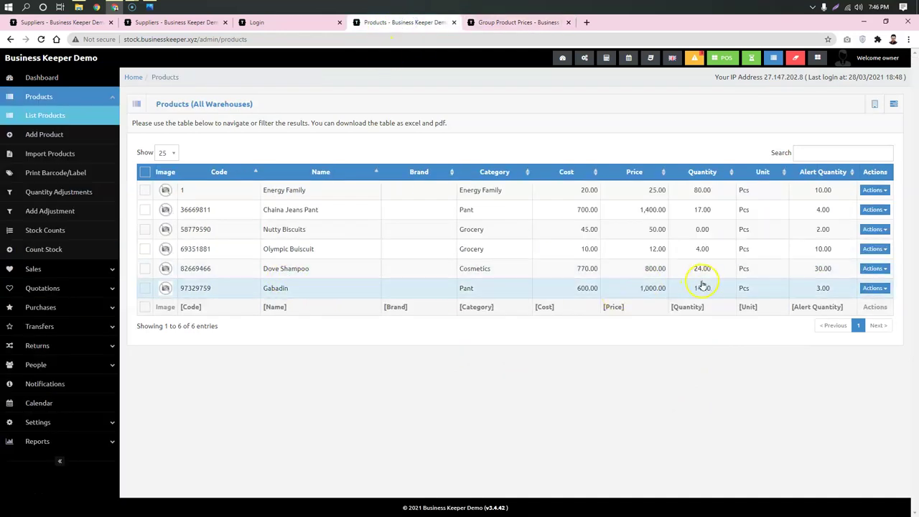
{"action": "left_click", "coordinate": [503, 22]}
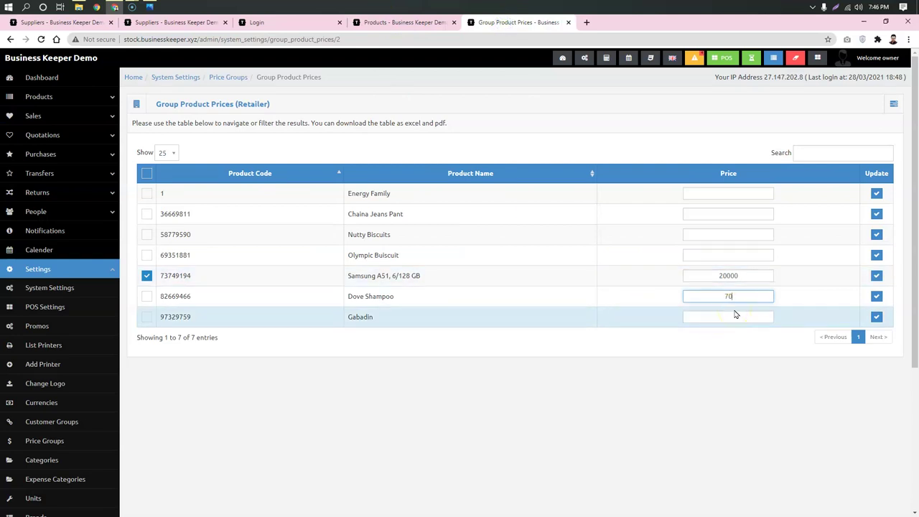
{"action": "type", "text": "700"}
{"action": "left_click", "coordinate": [690, 429]}
{"action": "left_click", "coordinate": [406, 22]}
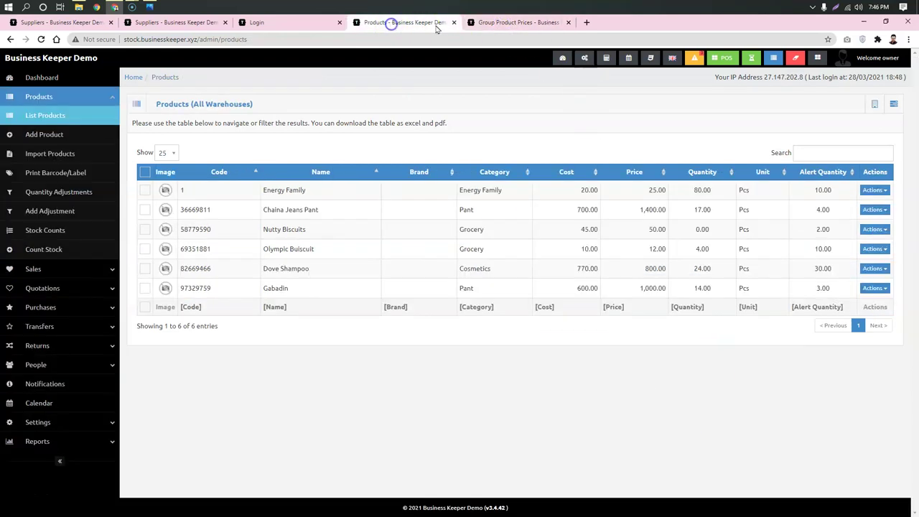
{"action": "left_click", "coordinate": [515, 22]}
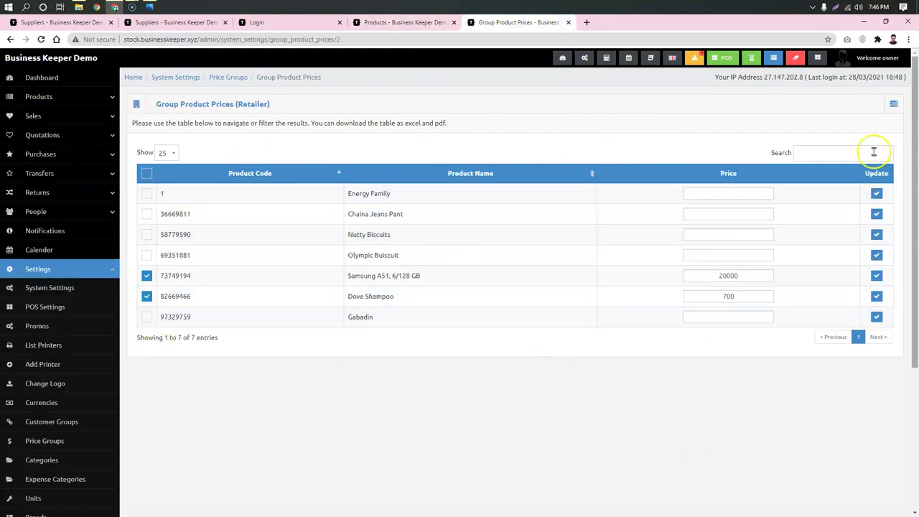
Save the entered Retailer prices of the selected products with Update Price
{"action": "left_click", "coordinate": [894, 105]}
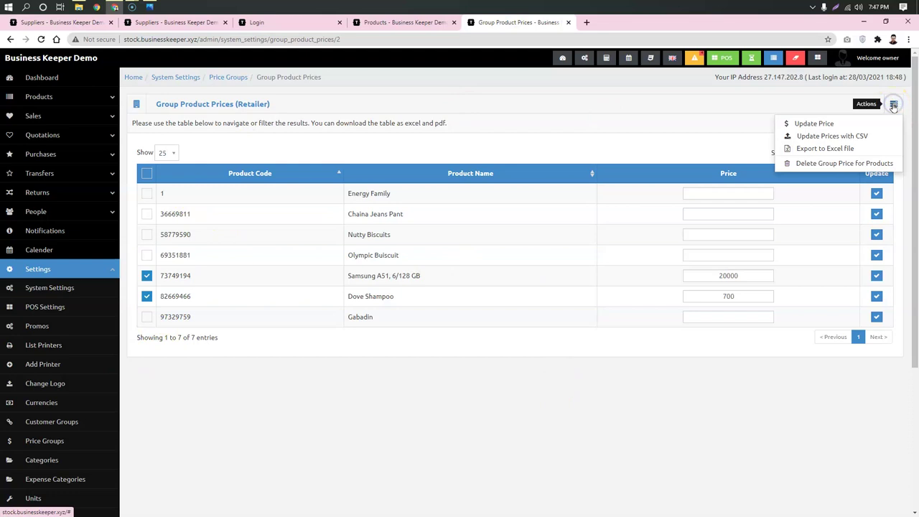
{"action": "left_click", "coordinate": [811, 125]}
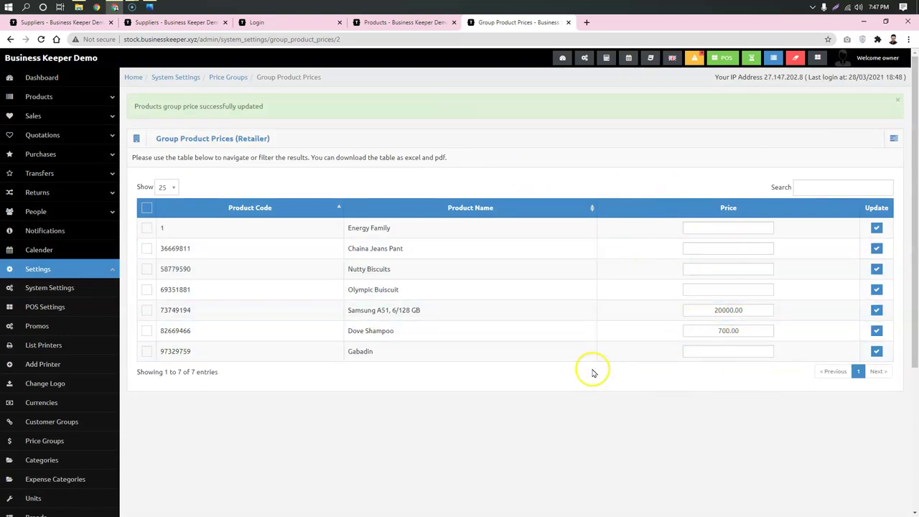
{"action": "left_click_drag", "start_coordinate": [338, 140], "coordinate": [168, 148]}
{"action": "left_click", "coordinate": [403, 126]}
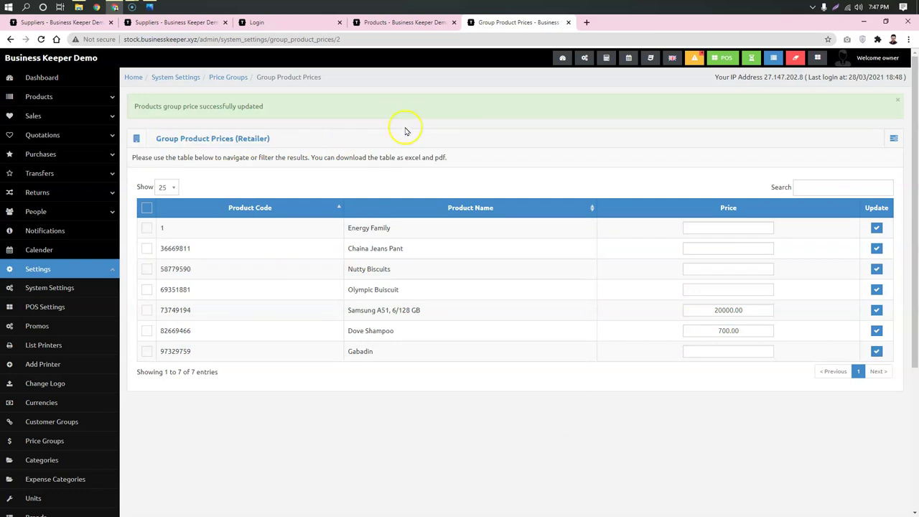
Open the form for adding a new customer
{"action": "scroll", "coordinate": [362, 134], "scroll_direction": "down", "scroll_amount": 4}
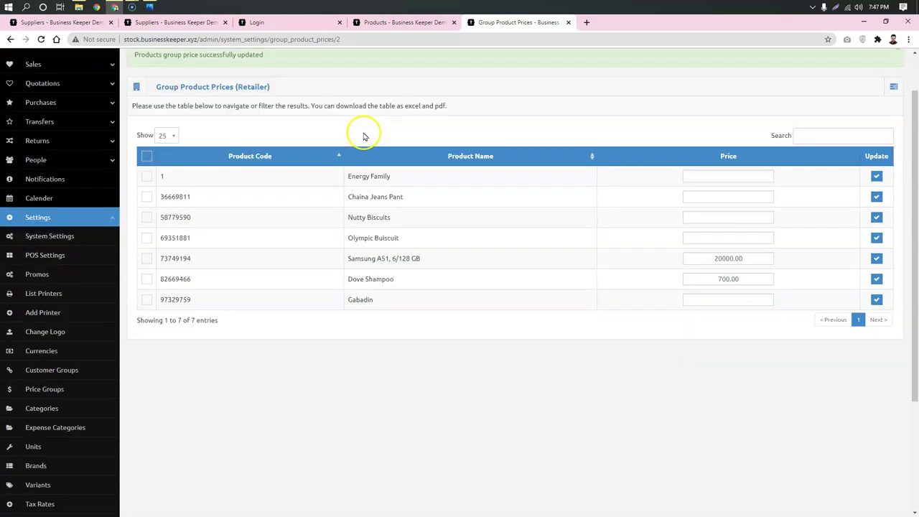
{"action": "scroll", "coordinate": [178, 332], "scroll_direction": "up", "scroll_amount": 3}
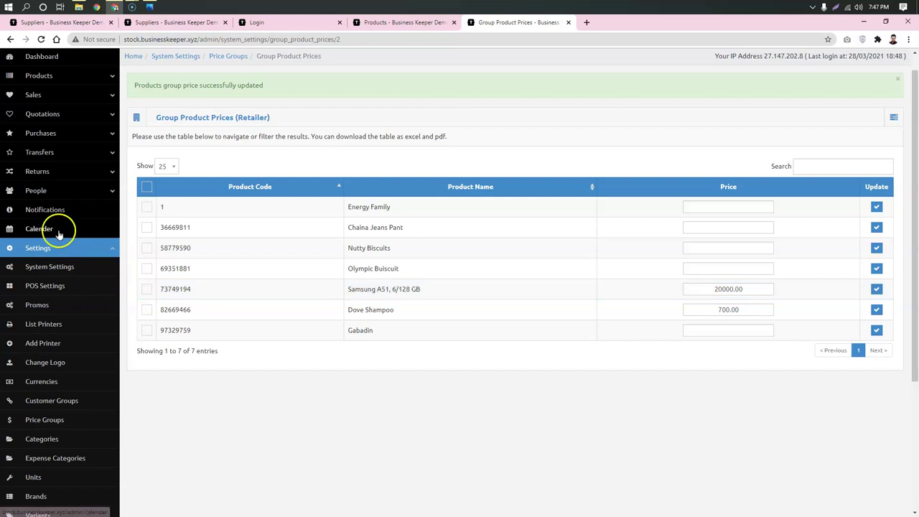
{"action": "left_click", "coordinate": [105, 190]}
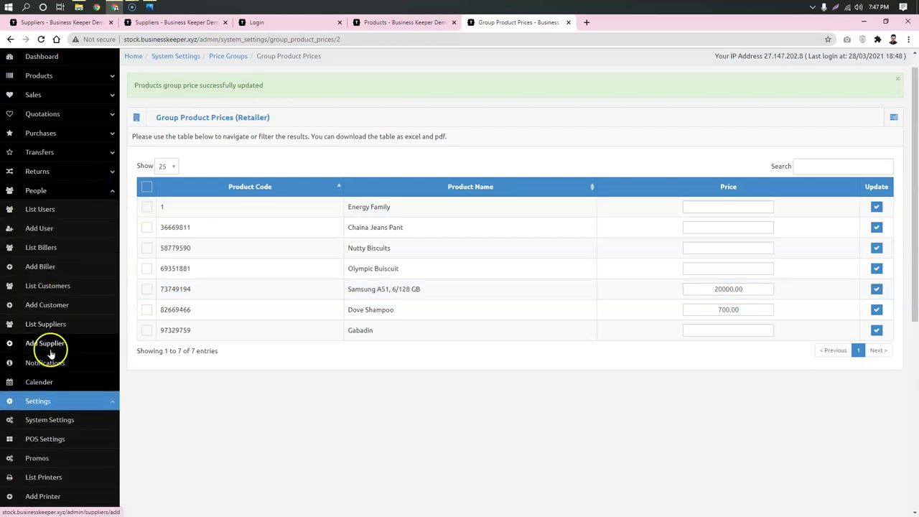
{"action": "left_click", "coordinate": [46, 306]}
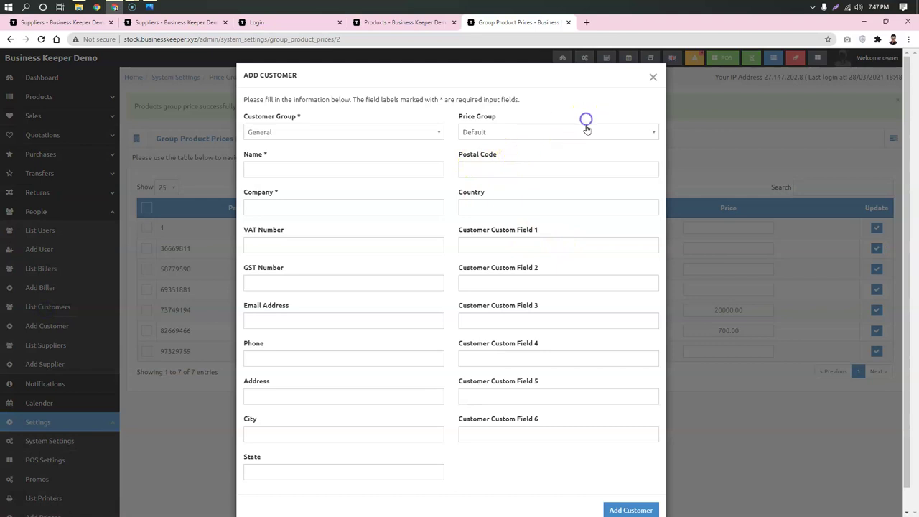
Assign the new customer to the Retailer price group, keeping the customer group General
{"action": "left_click", "coordinate": [587, 130]}
{"action": "left_click", "coordinate": [388, 132]}
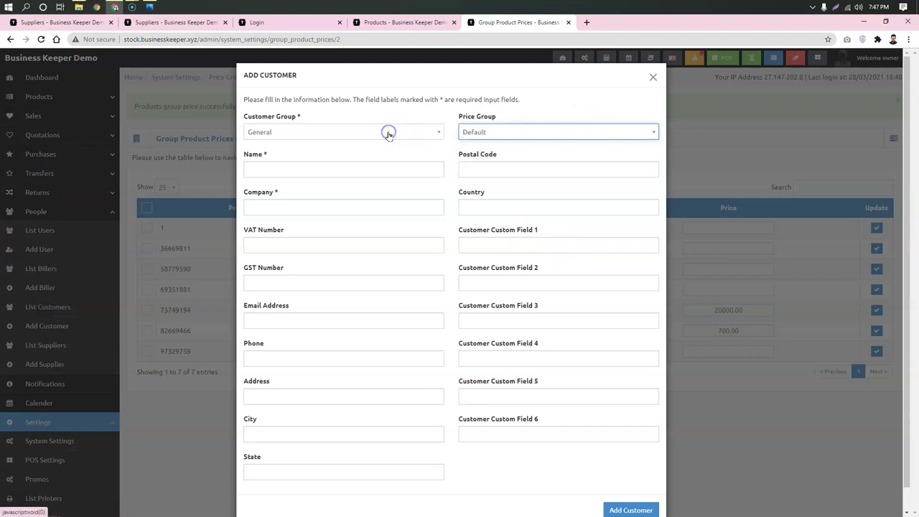
{"action": "left_click", "coordinate": [388, 133]}
{"action": "left_click", "coordinate": [413, 111]}
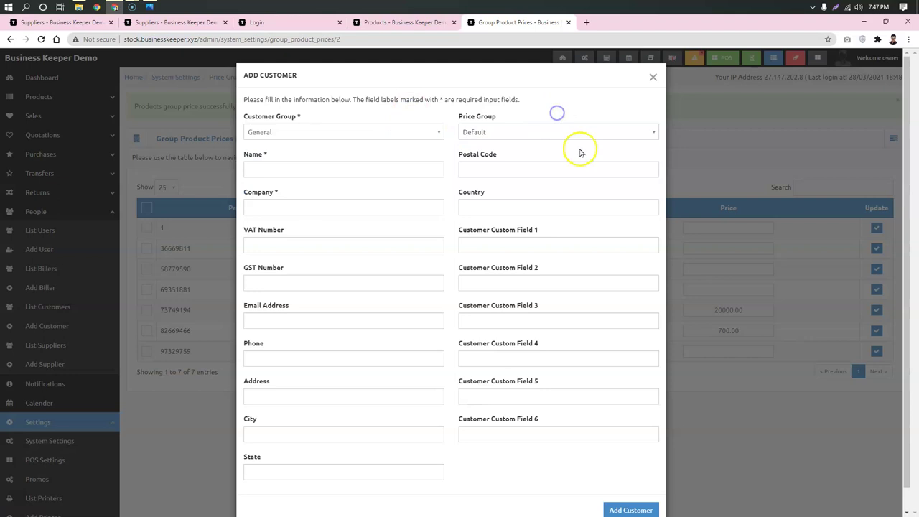
{"action": "left_click", "coordinate": [598, 134]}
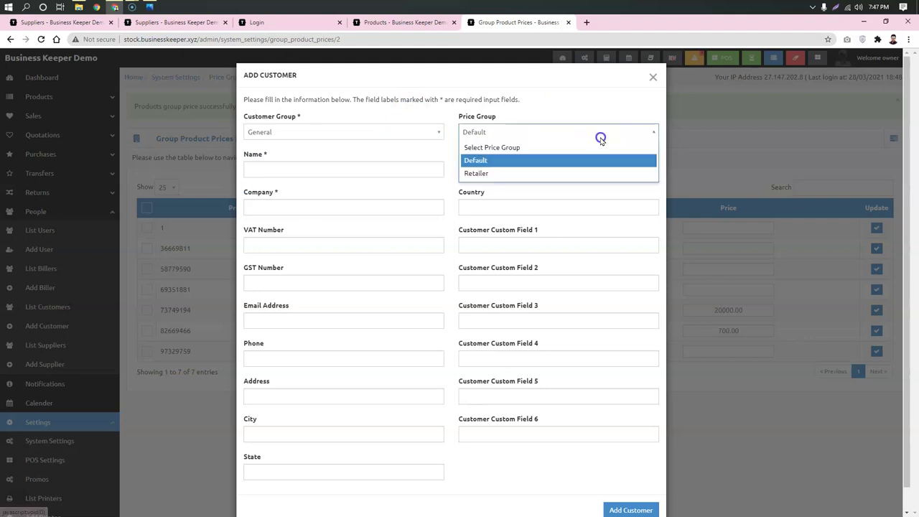
{"action": "left_click", "coordinate": [510, 175]}
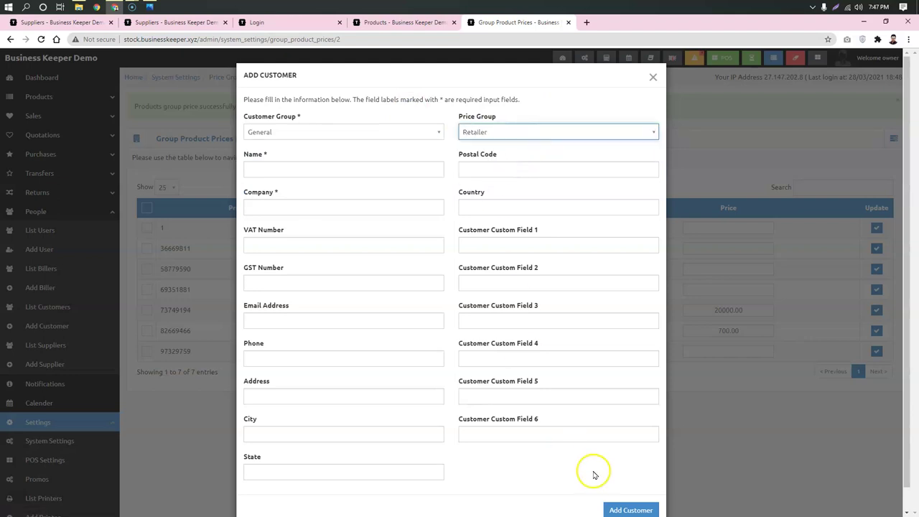
Enter the customer's name and add the new customer
{"action": "left_click", "coordinate": [308, 167]}
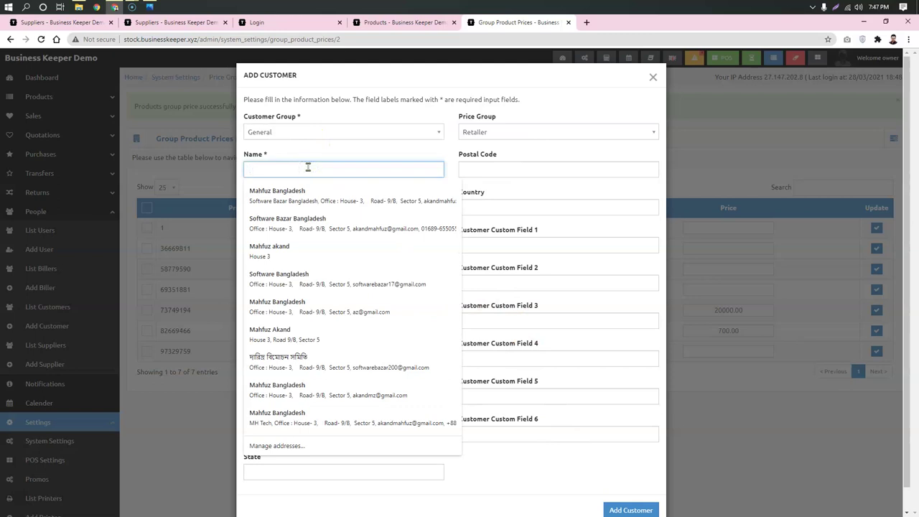
{"action": "type", "text": "Mamun"}
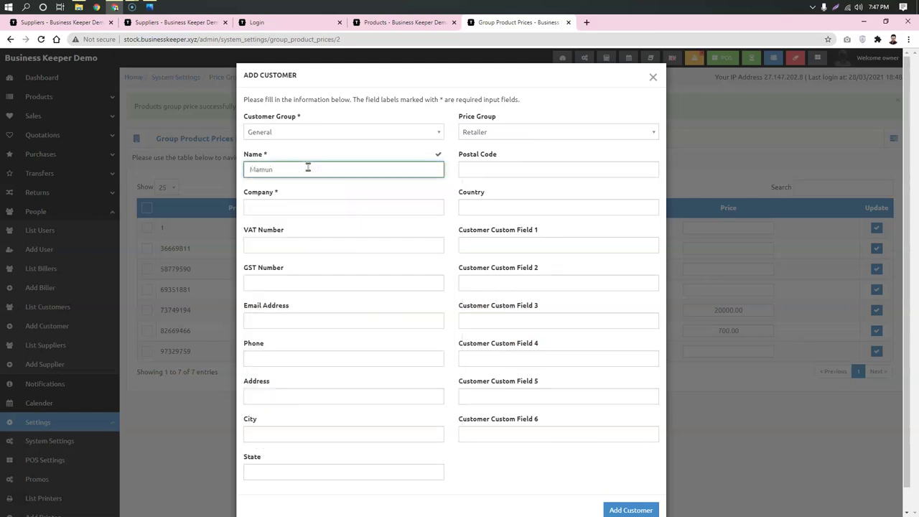
{"action": "scroll", "coordinate": [530, 382], "scroll_direction": "down", "scroll_amount": 1}
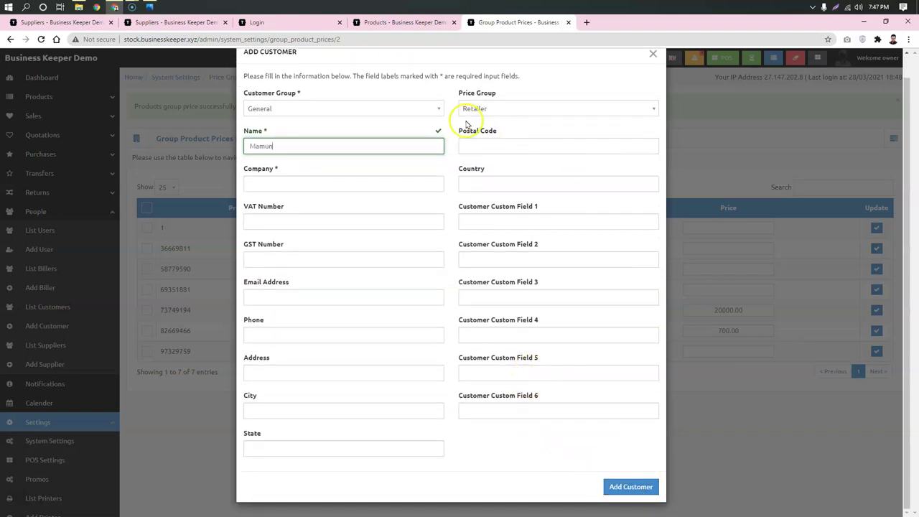
{"action": "left_click", "coordinate": [638, 487]}
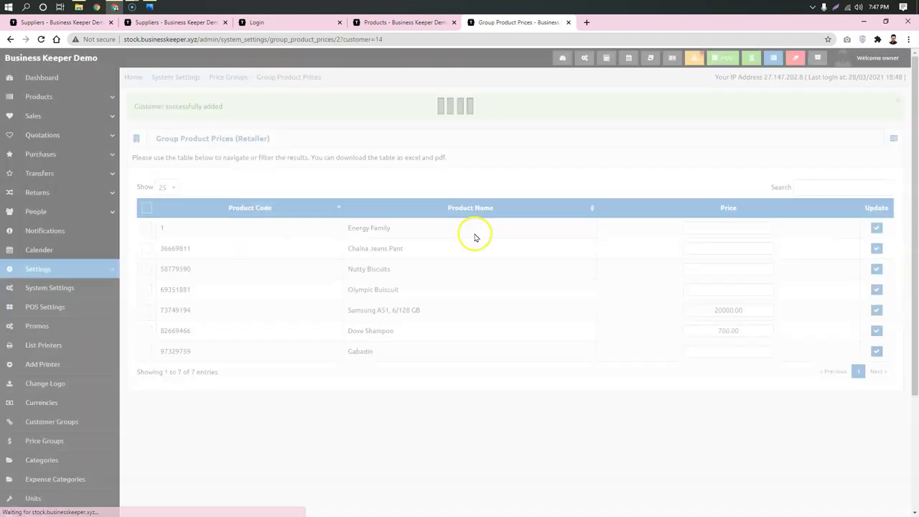
Open the POS module in a new browser tab and switch to it
{"action": "right_click", "coordinate": [717, 51]}
{"action": "left_click", "coordinate": [727, 59]}
{"action": "right_click", "coordinate": [724, 62]}
{"action": "left_click", "coordinate": [740, 68]}
{"action": "left_click", "coordinate": [643, 22]}
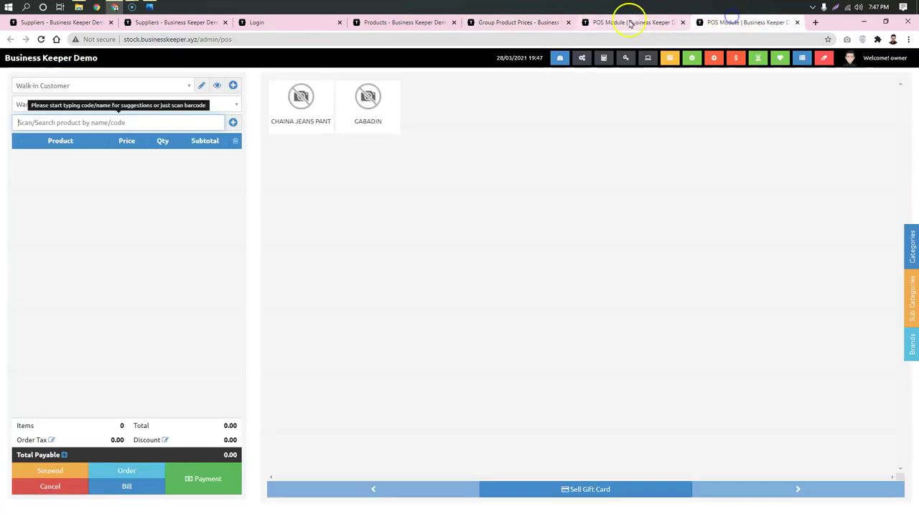
Add Dove Shampoo to the walk-in customer's sale in the first POS tab
{"action": "left_click", "coordinate": [85, 121]}
{"action": "type", "text": "dove"}
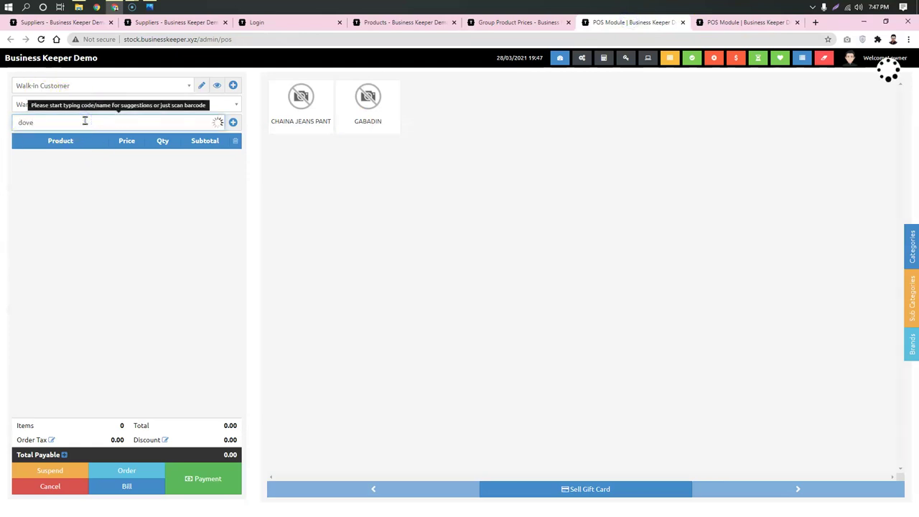
Search the POS products for "sam" and for "a", and close the suggestions without adding anything
{"action": "left_click", "coordinate": [82, 123]}
{"action": "type", "text": "sam"}
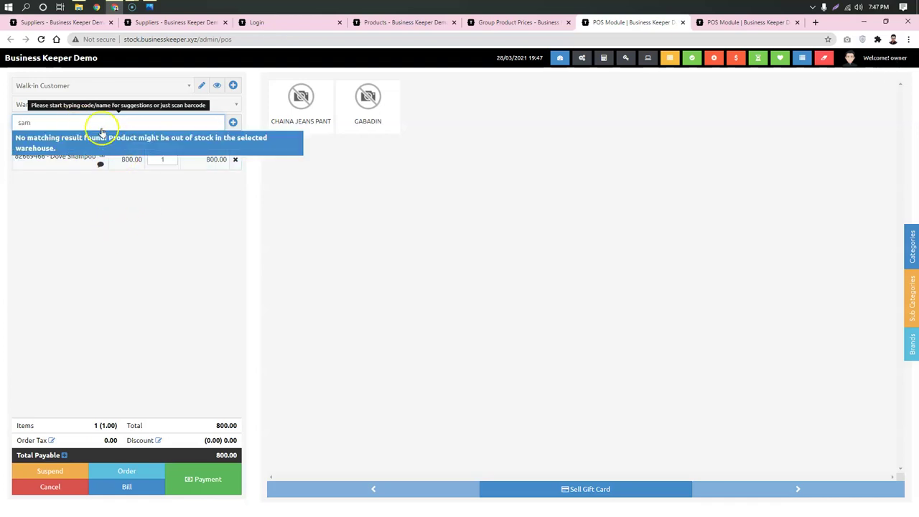
{"action": "left_click", "coordinate": [70, 122]}
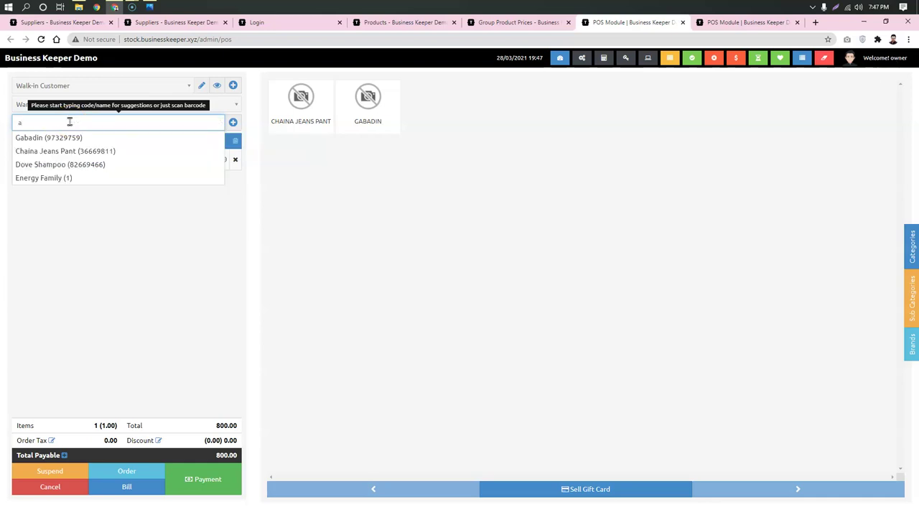
{"action": "left_click", "coordinate": [135, 242]}
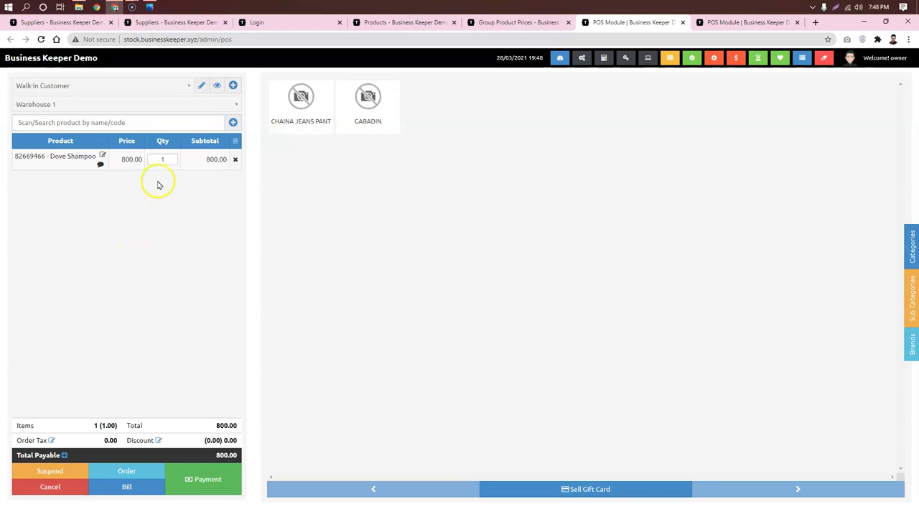
In the second POS tab, replace Walk-in Customer with the newly added Retailer customer
{"action": "left_click", "coordinate": [734, 22]}
{"action": "left_click", "coordinate": [45, 87]}
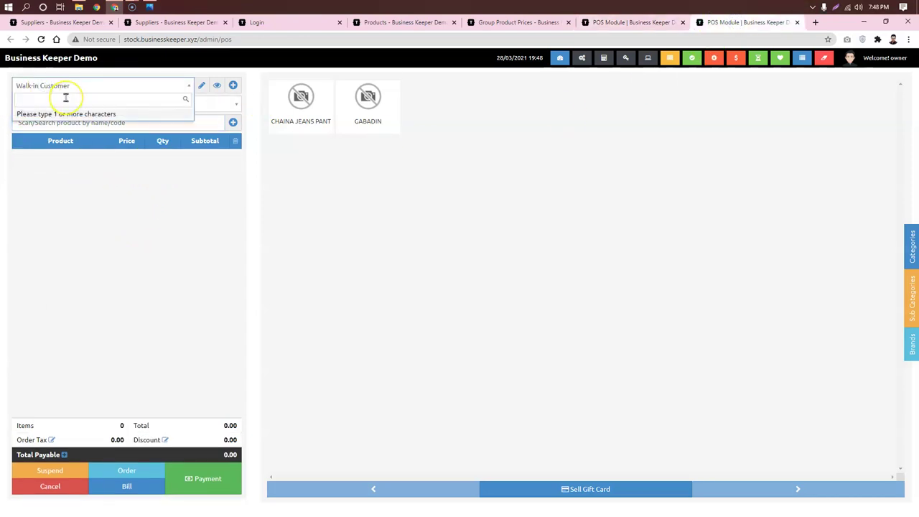
{"action": "type", "text": "mam"}
{"action": "left_click", "coordinate": [106, 114]}
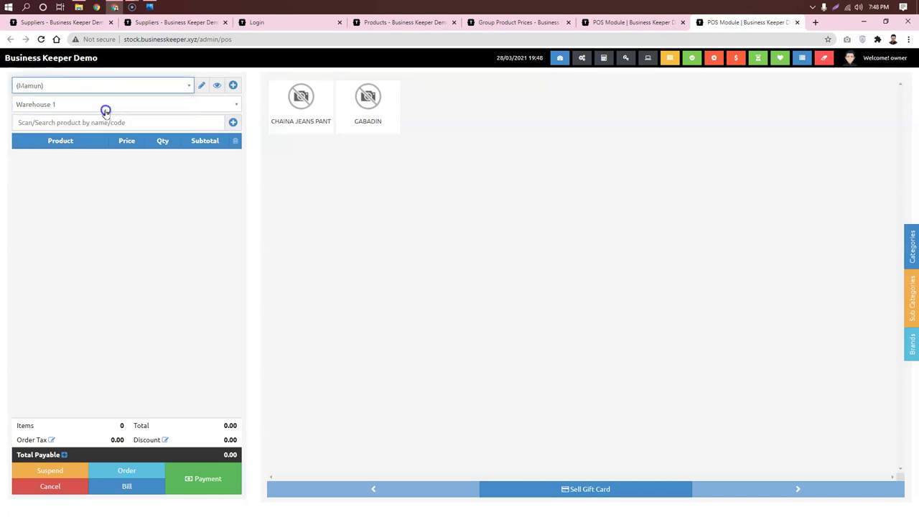
Add Dove Shampoo to the Retailer customer's sale
{"action": "left_click", "coordinate": [79, 124]}
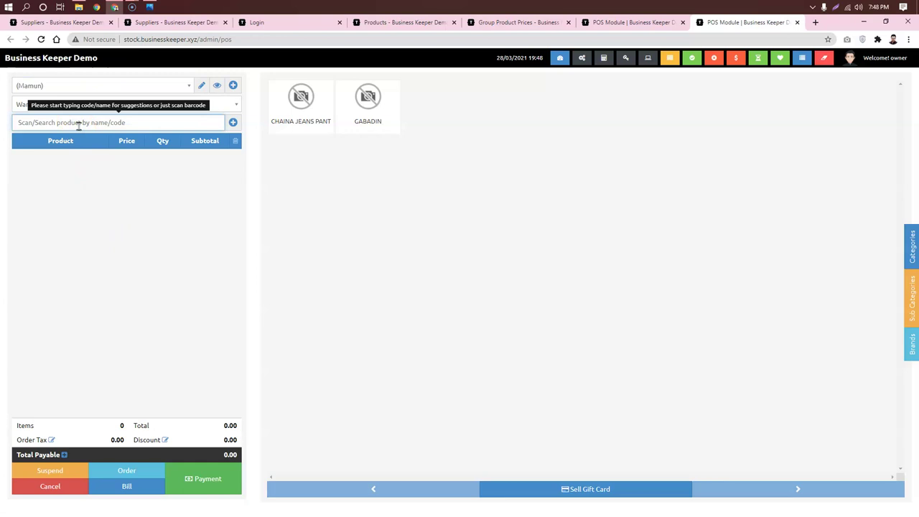
{"action": "type", "text": "do"}
{"action": "left_click", "coordinate": [108, 150]}
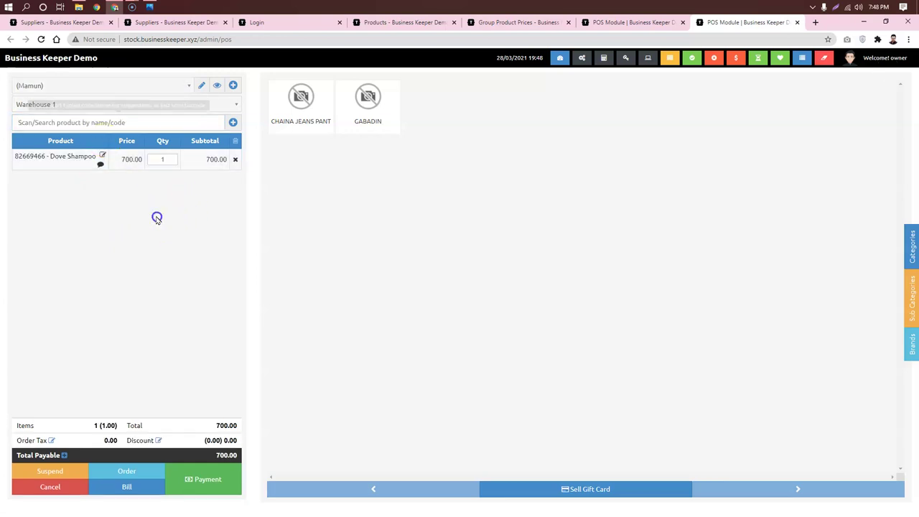
Compare the Dove Shampoo price in the walk-in sale with the one in the Retailer customer's sale
{"action": "left_click", "coordinate": [649, 20]}
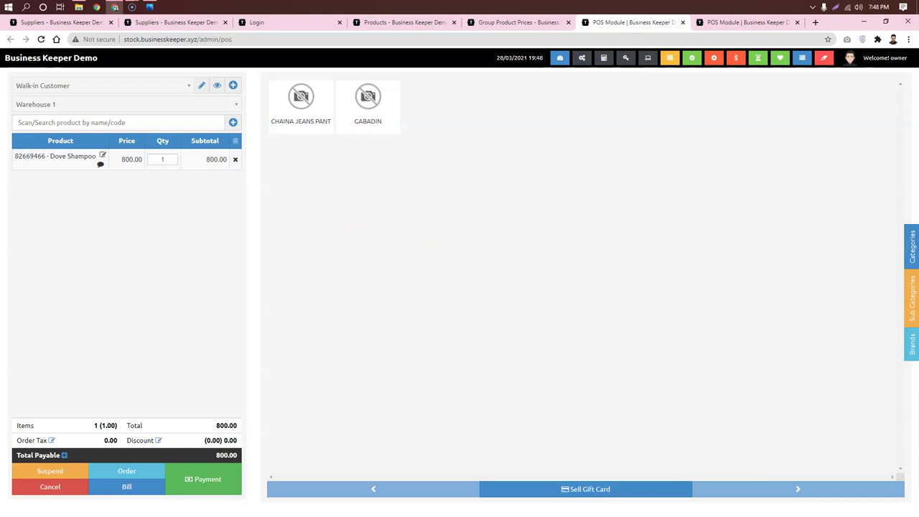
{"action": "left_click", "coordinate": [748, 22]}
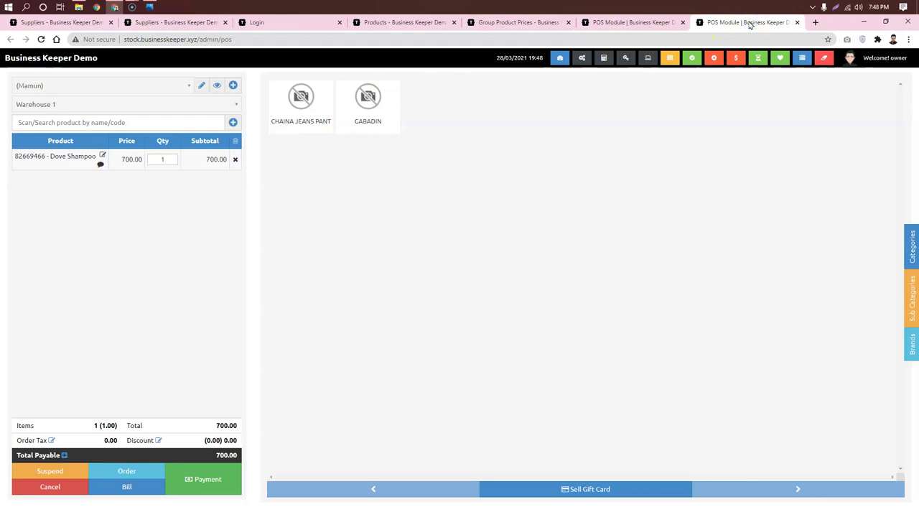
{"action": "left_click", "coordinate": [651, 26]}
Close both POS browser tabs and the Group Product Prices tab
{"action": "left_click", "coordinate": [683, 22]}
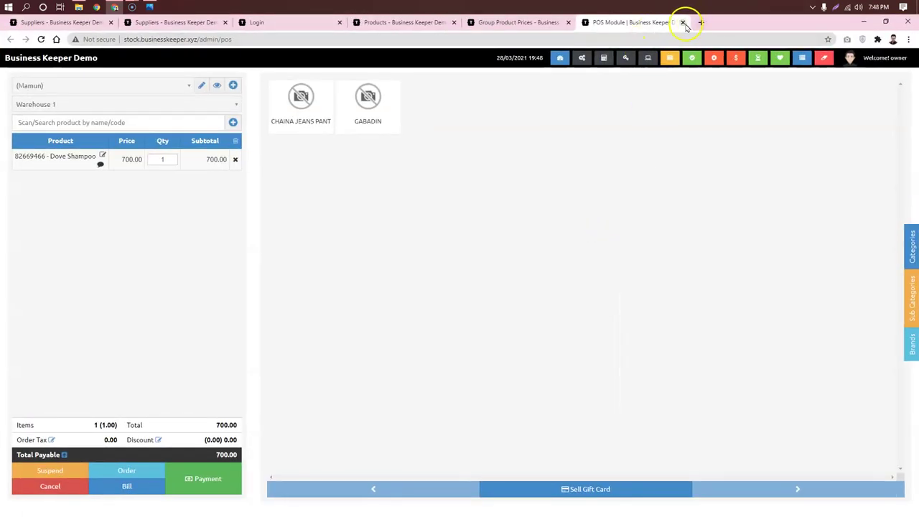
{"action": "left_click", "coordinate": [686, 23]}
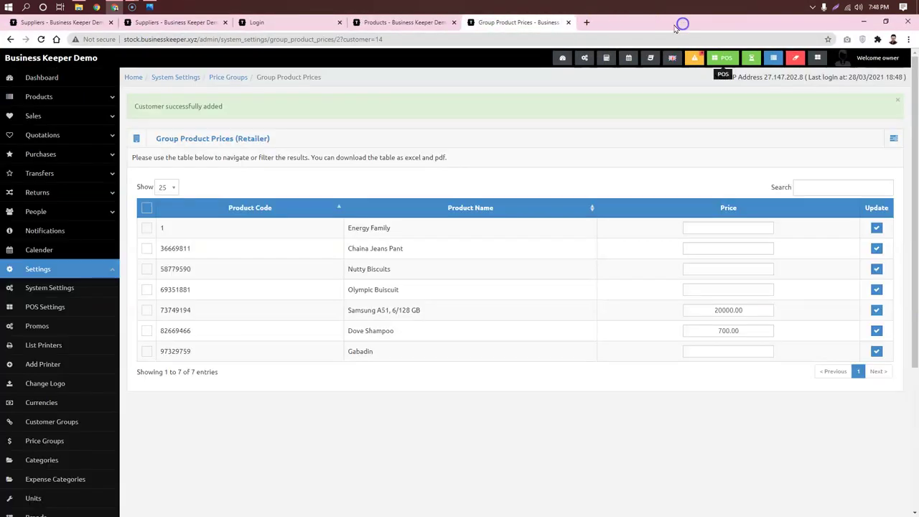
{"action": "left_click", "coordinate": [568, 22]}
View the Price Group.png image in Photos and return to the Products page in the browser
{"action": "left_click", "coordinate": [151, 7]}
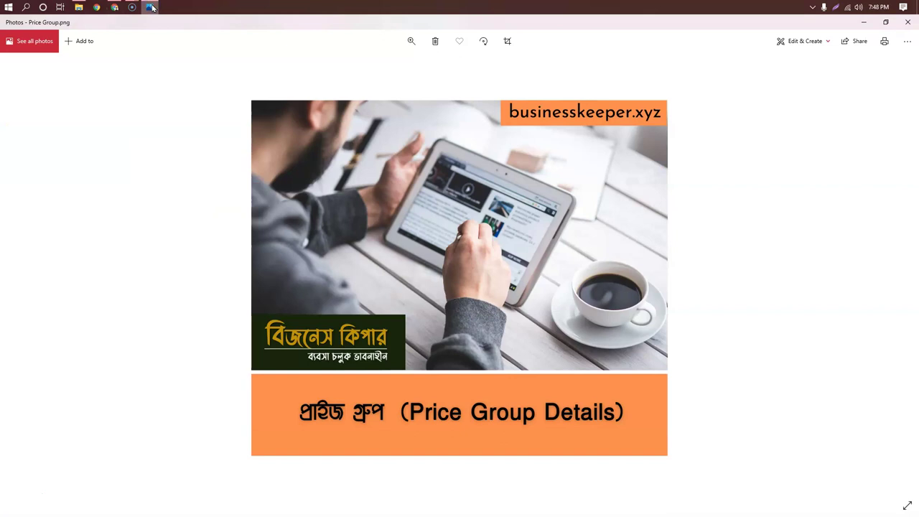
{"action": "left_click", "coordinate": [151, 7]}
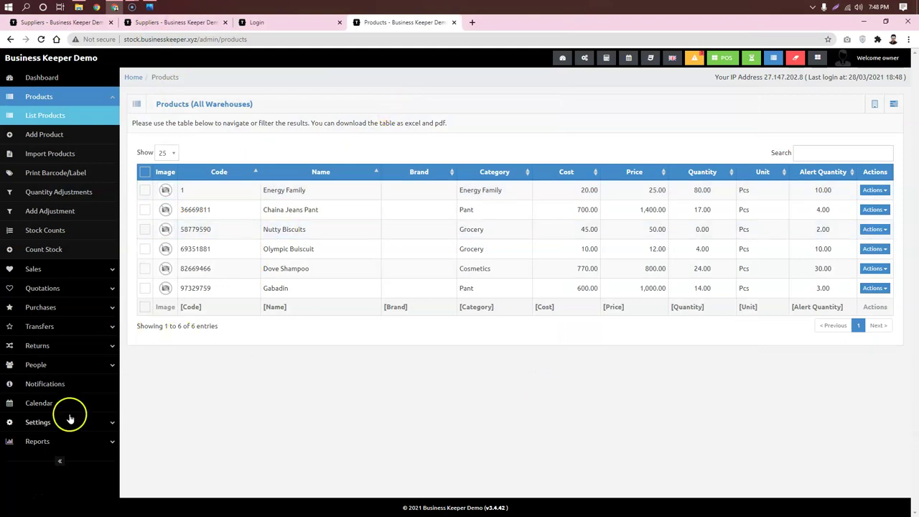
Review the customer group options in the add-customer form and close the form without adding anyone
{"action": "left_click", "coordinate": [76, 366]}
{"action": "scroll", "coordinate": [78, 382], "scroll_direction": "down", "scroll_amount": 3}
{"action": "left_click", "coordinate": [52, 389]}
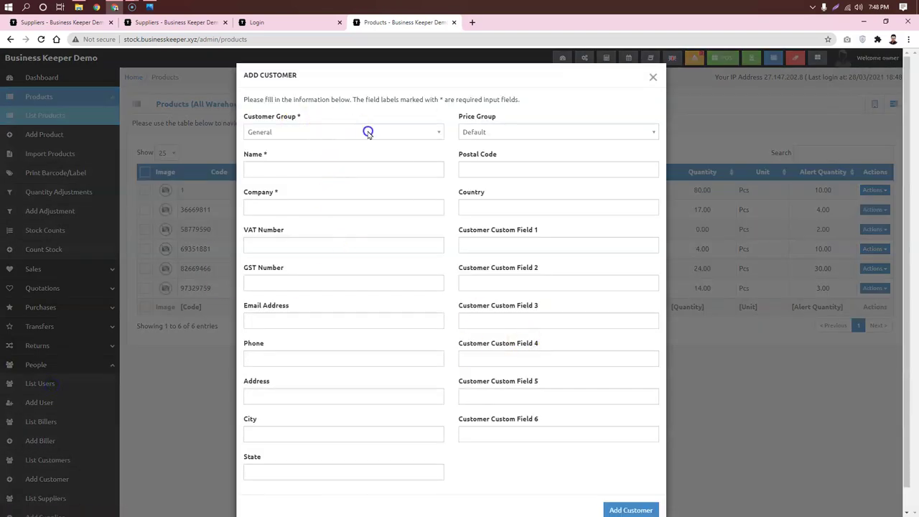
{"action": "left_click", "coordinate": [368, 133]}
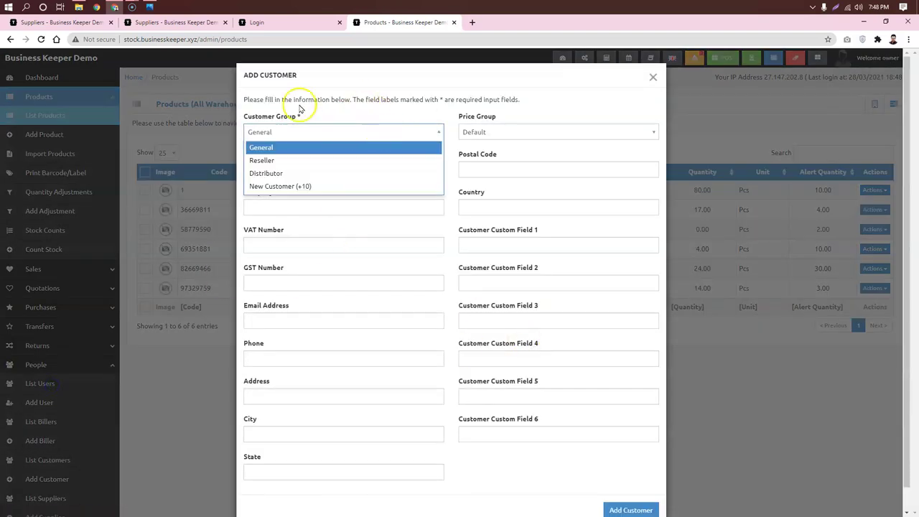
{"action": "left_click", "coordinate": [381, 102]}
{"action": "left_click", "coordinate": [652, 77]}
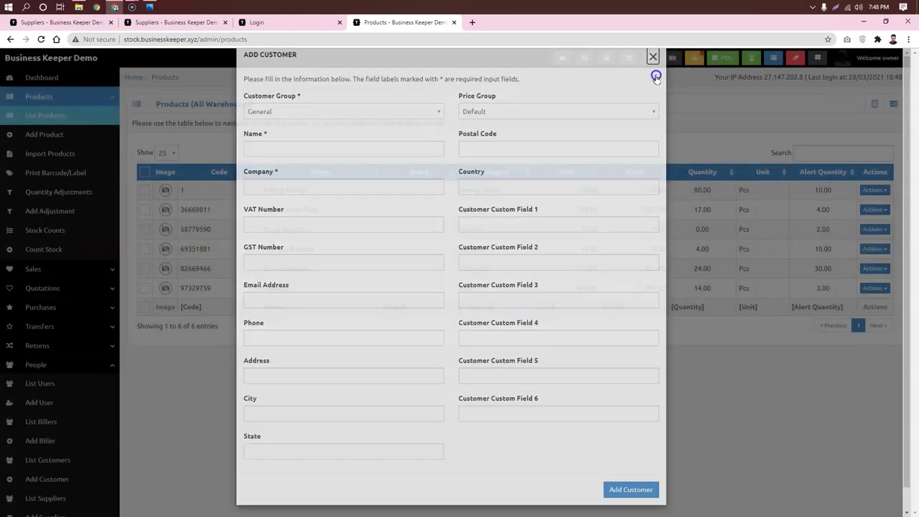